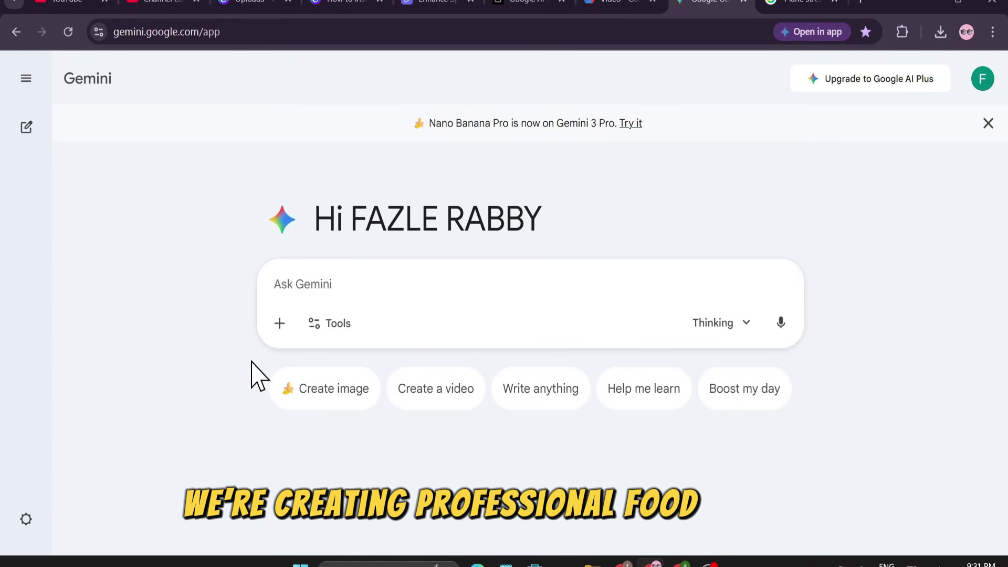
# Generate the Spicy Avocado Toast knolling recipe poster in Image mode and view the results full size
pyautogui.click(363, 394)
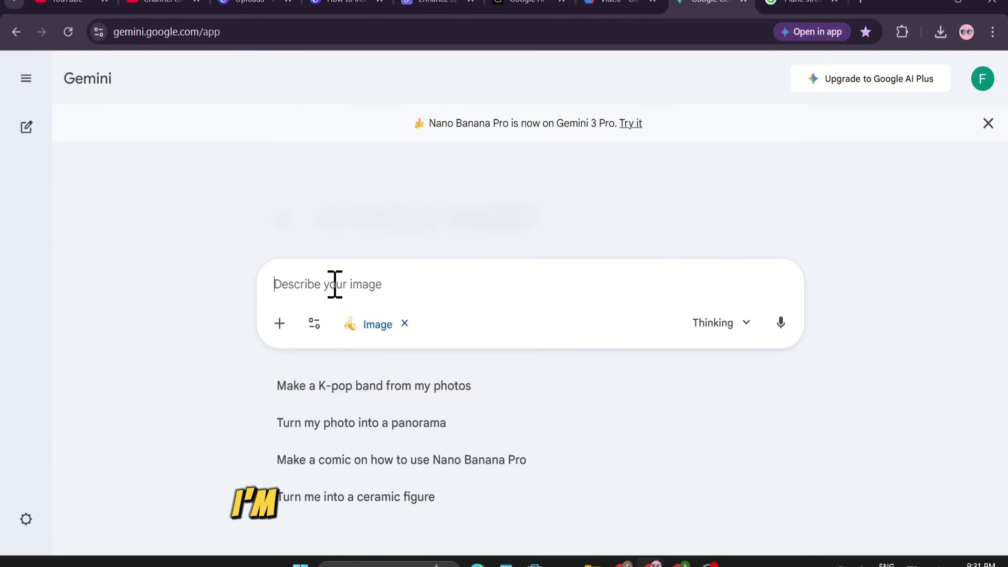
pyautogui.write("Create a 'Knolling' style (flat lay) visual recipe poster for Spicy Avocado Toast. Layout: Top down view on a clean white marble countertop. Ingredients: Neatly arrange the raw ingredients separately: 1 slice of sourdough bread, 1 ripe avocado (halved), a pinch of red chili flakes, half a lemon, and 1 raw egg. Finished Dish: In the center, show the toasted bread topped with smashed avocado and a poached egg. Labels: Add floating text labels next to each ingredient group (e.g., 'Sourdough', 'Chili Flakes').")
pyautogui.hotkey('shift', 'Return')
pyautogui.write('a')
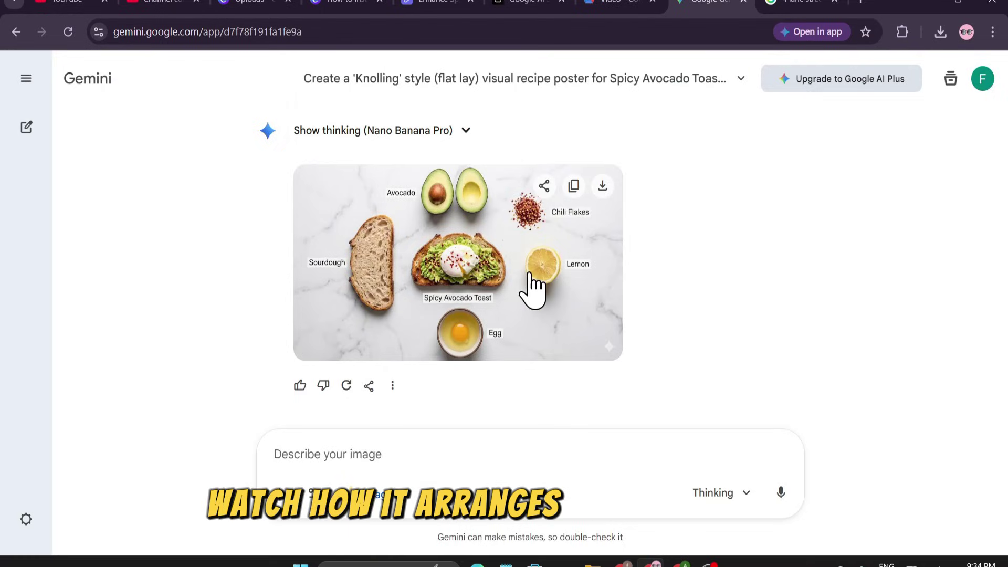
pyautogui.click(533, 281)
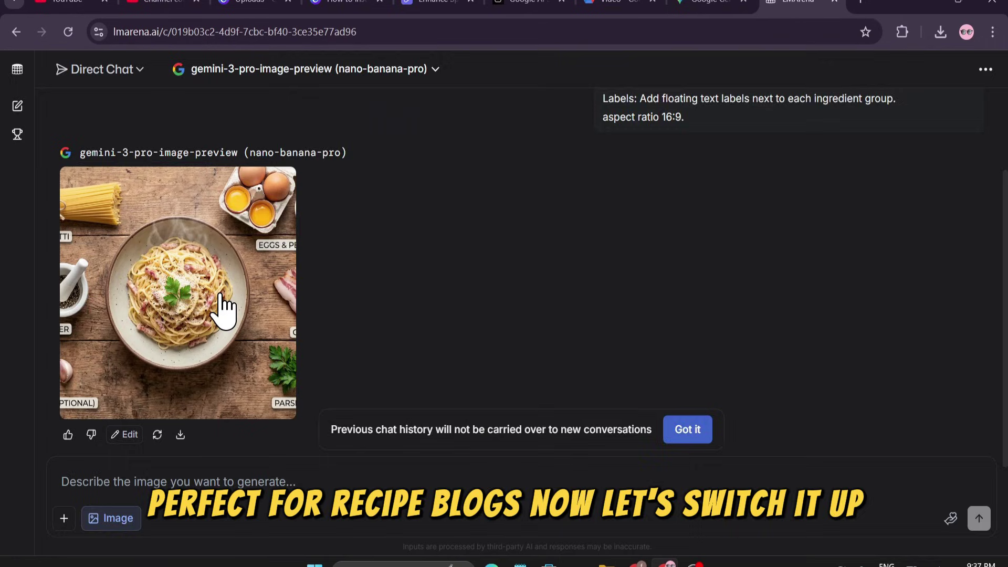
pyautogui.click(224, 311)
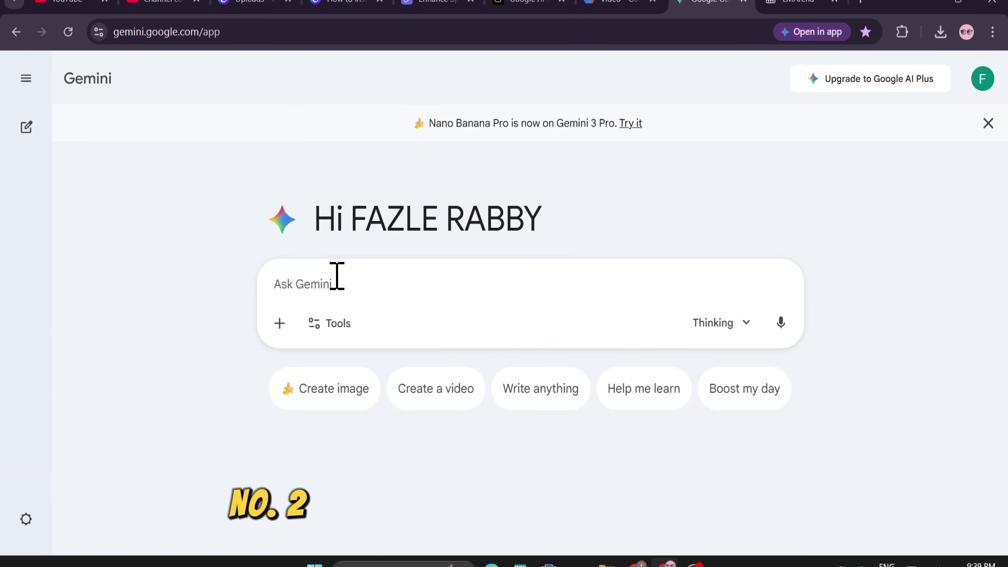
# Enter the Medieval Fantasy 'Video Game Quest Board' prompt with a 'WEEKLY QUESTS' header and three quest cards
pyautogui.hotkey('ctrl', 'v')
pyautogui.scroll(1, 322, 248)
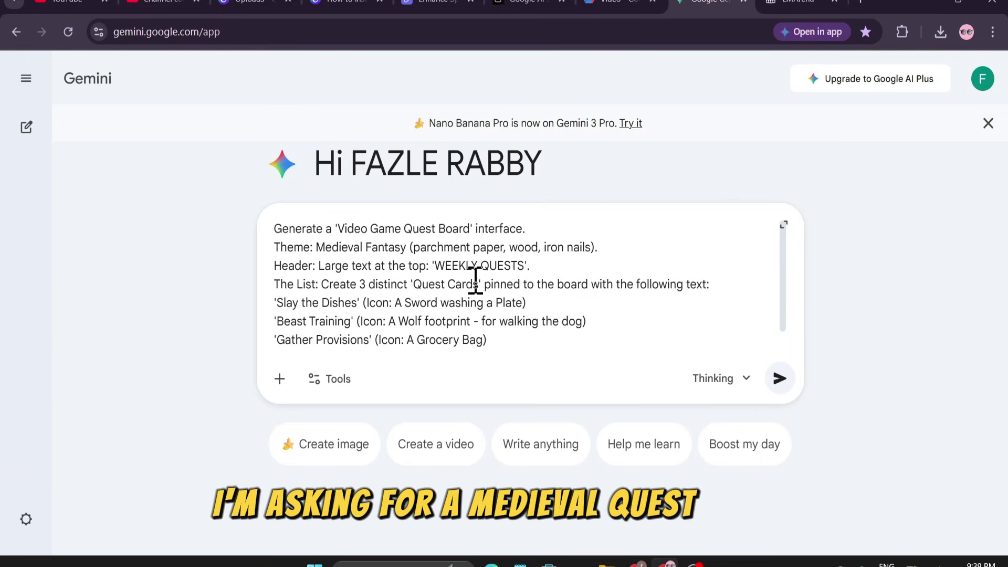
# Enlarge the generated 'WEEKLY QUESTS' medieval quest board image
pyautogui.scroll(-1, 475, 281)
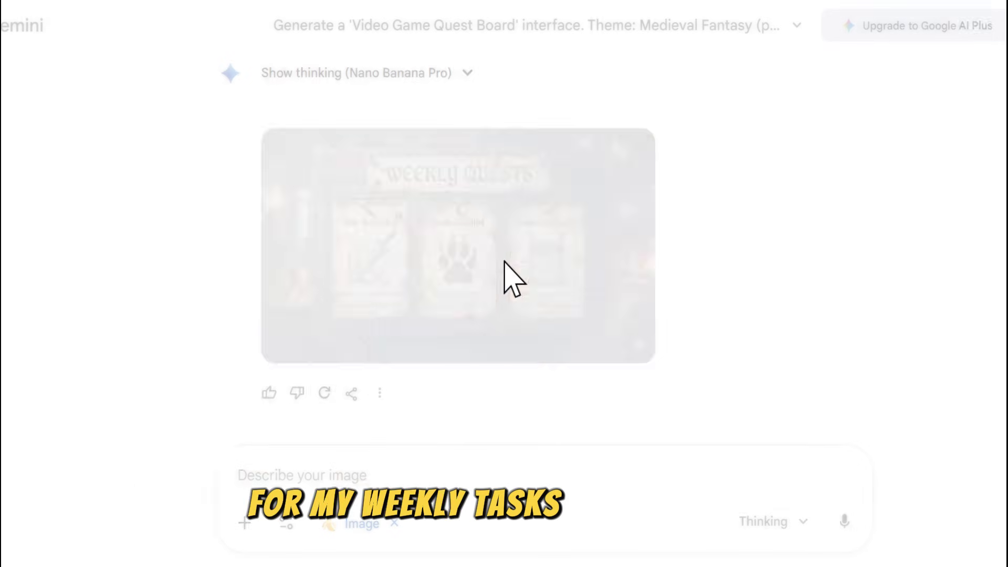
pyautogui.click(507, 279)
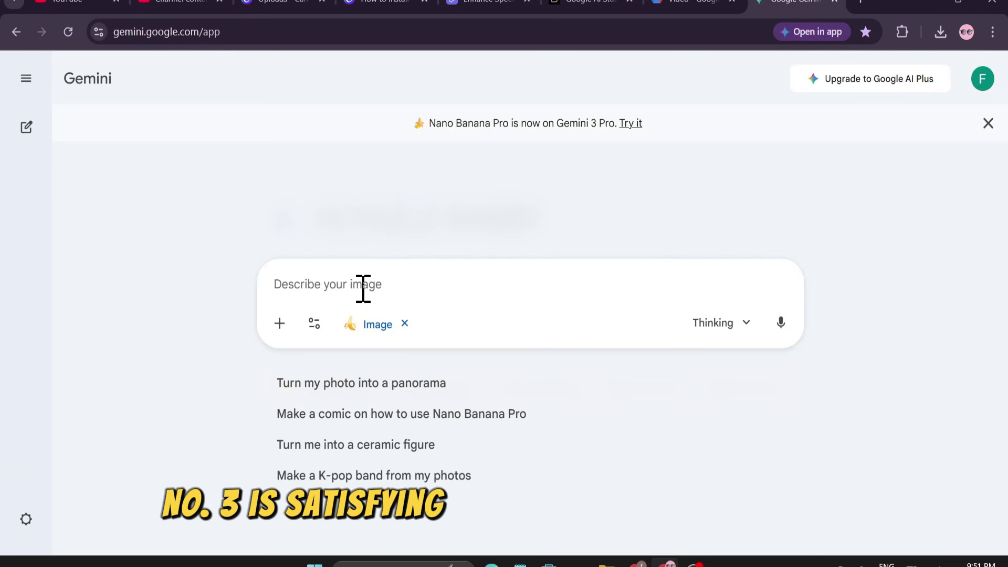
# Generate the labelled Aluminum Moka Pot knolling image on a navy blue background
pyautogui.write("Generate a 'Knolled' deconstruction image of a classic Aluminum Moka Pot. The View: Top-down, high angle. The Action: The object should be disassembled with all parts arranged neatly in parallel lines. Parts to Show: Visible Water Chamber (Base), Funnel Filter, Rubber Gasket, Filter Plate, and the Upper Pot. Background: A clean Matte Navy Blue background. Lighting: Soft, shadowless studio lighting to highlight the metal texture.")
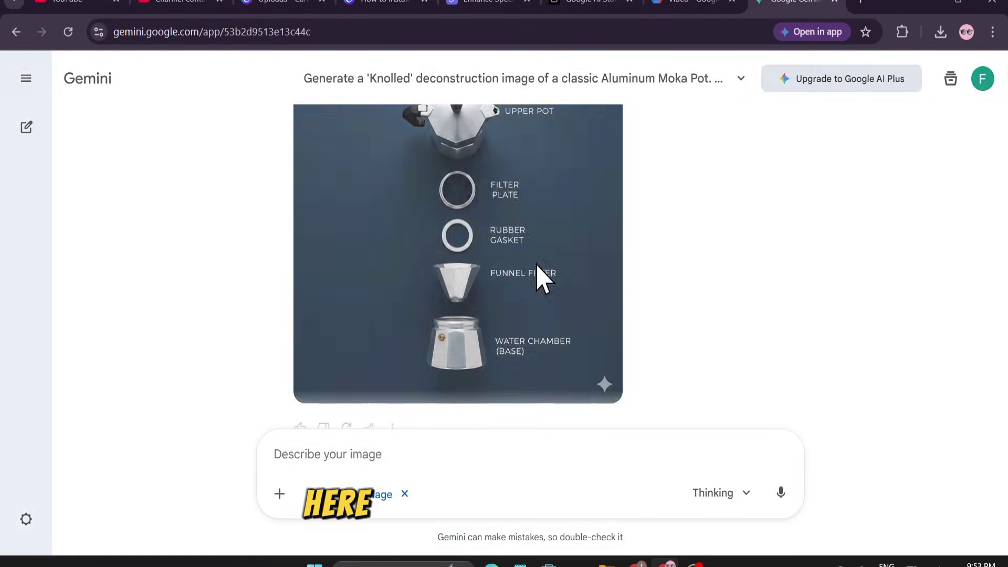
pyautogui.click(540, 274)
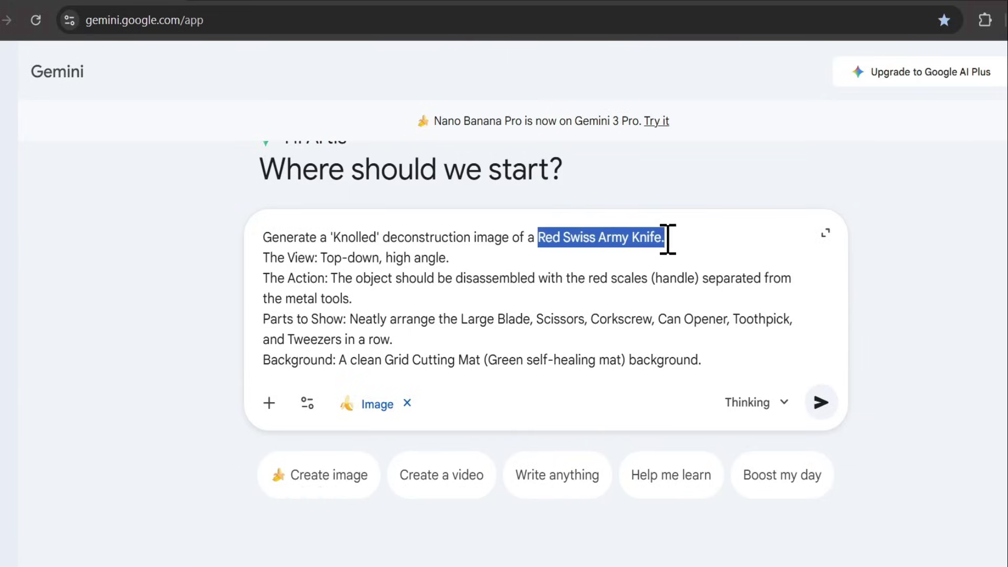
pyautogui.click(669, 238)
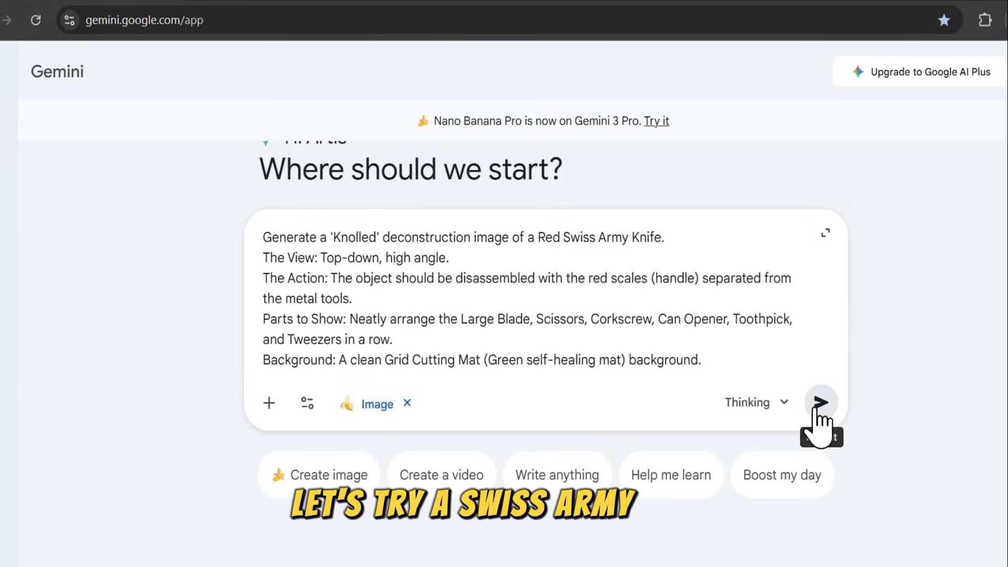
# Generate the Red Swiss Army Knife knolling image, then select all of the prompt box text
pyautogui.click(821, 403)
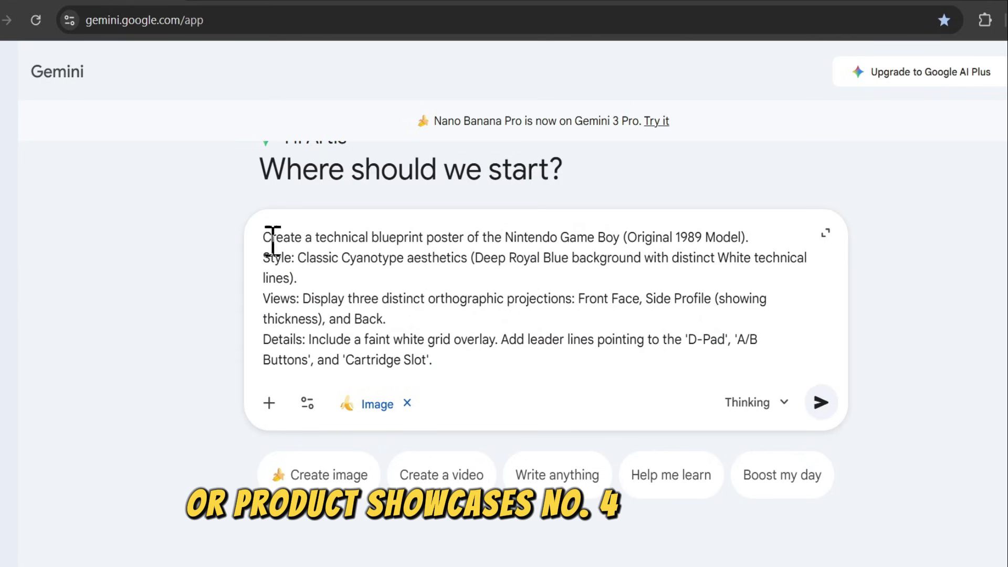
pyautogui.hotkey('ctrl', 'a')
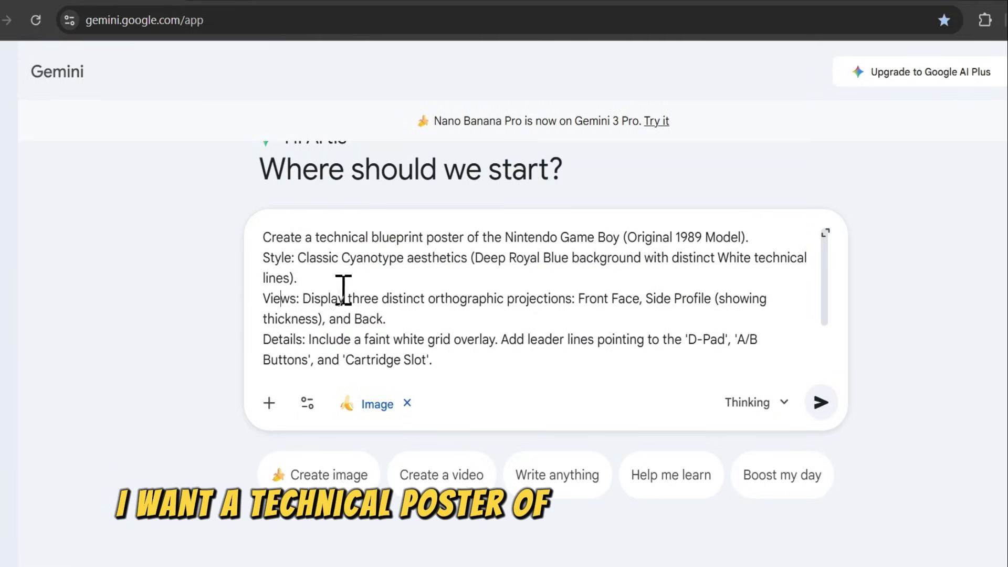
# Scroll down to the generated Nintendo Game Boy cyanotype blueprint
pyautogui.scroll(-2, 399, 315)
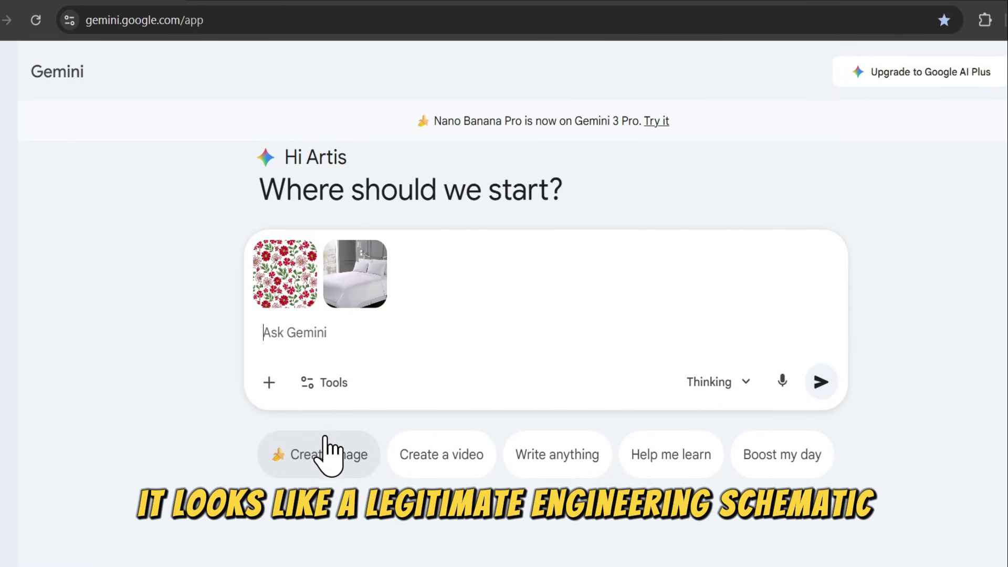
# Turn on image generation in the new Gemini chat
pyautogui.click(329, 451)
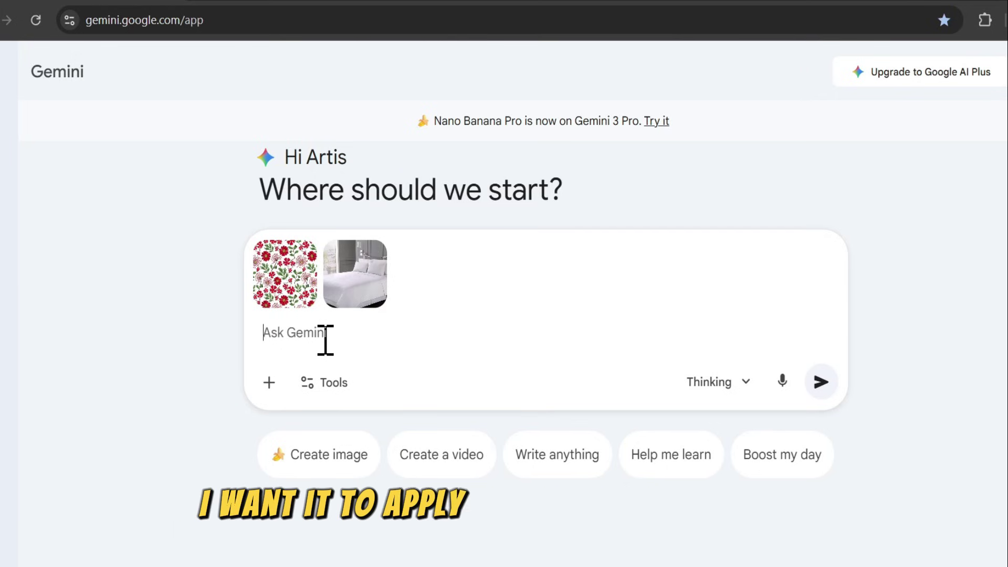
# Generate the floral pattern-transfer bedsheet image, enlarge it, then close the viewers
pyautogui.write('Reference Image A is a flat JPEG of a complex Victorian floral wallpaper pattern. Reference Image B is a photo of a crumpled silk bedsheet. Apply the pattern from Image A onto the bedsheet in Image B. Ensure the floral pattern distorts correctly into the folds and creases of the silk and respects the lighting highlights.')
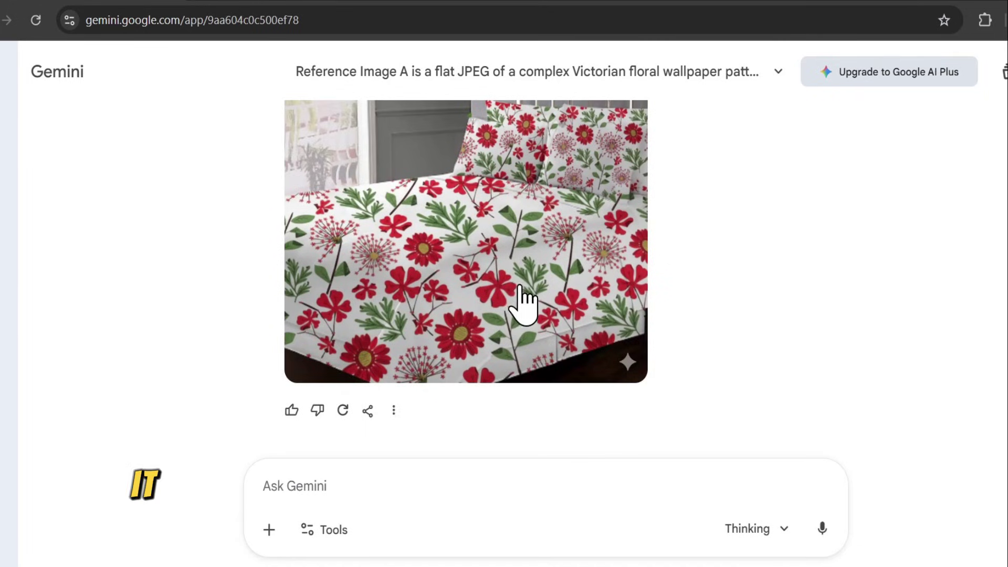
pyautogui.click(518, 303)
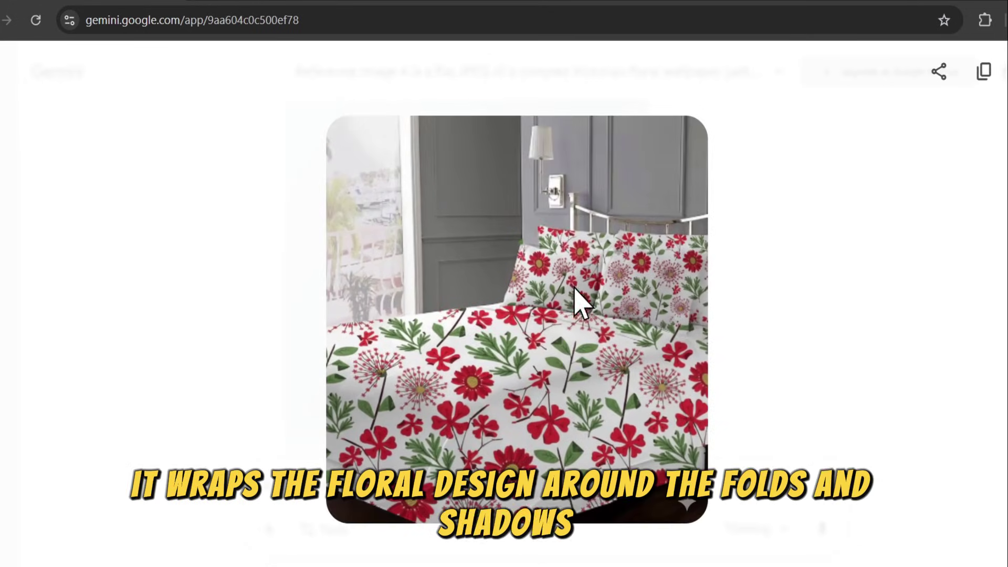
pyautogui.click(730, 338)
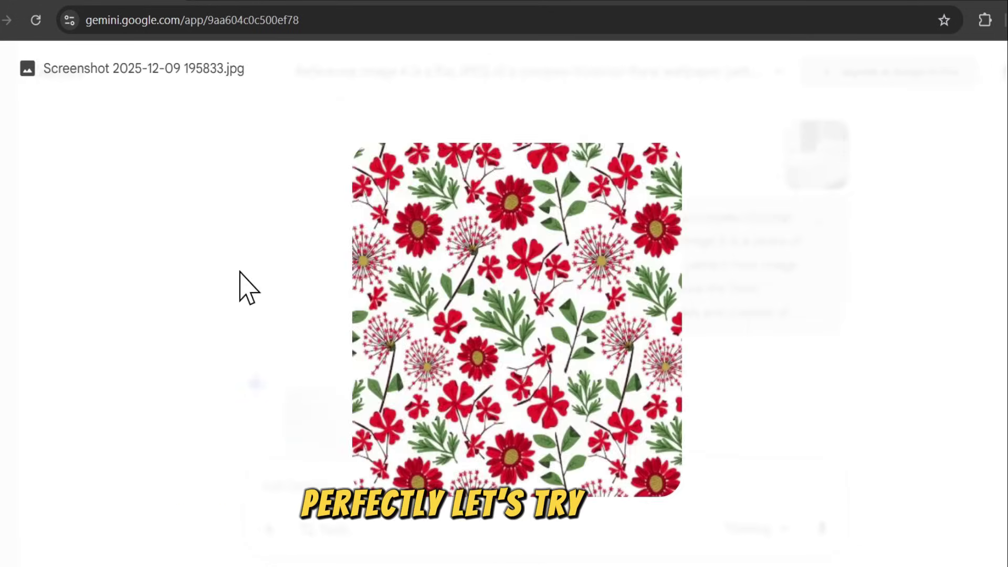
pyautogui.click(247, 286)
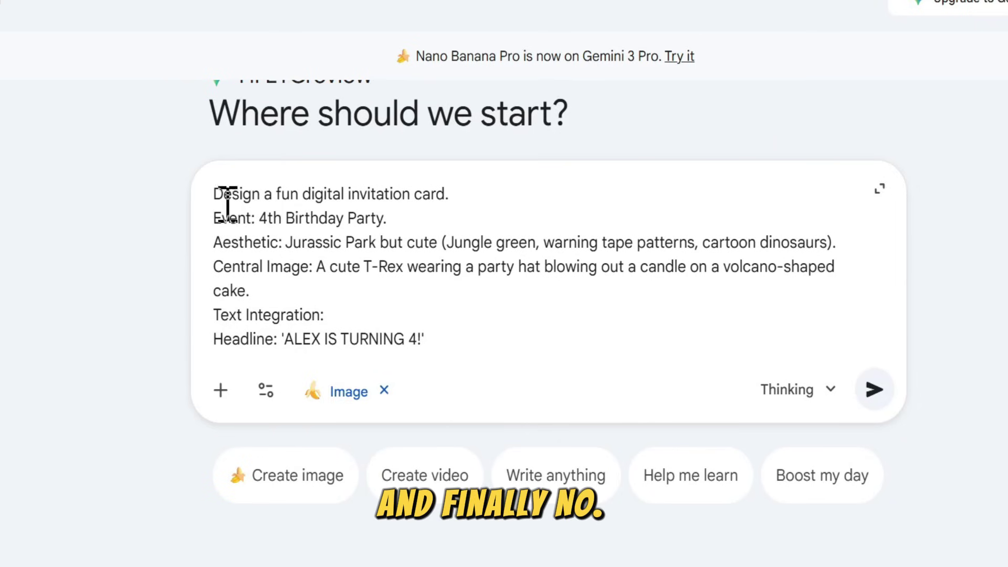
# Send the dinosaur fourth-birthday invitation prompt and scroll down to the generated invite
pyautogui.moveTo(222, 196); pyautogui.dragTo(448, 189)
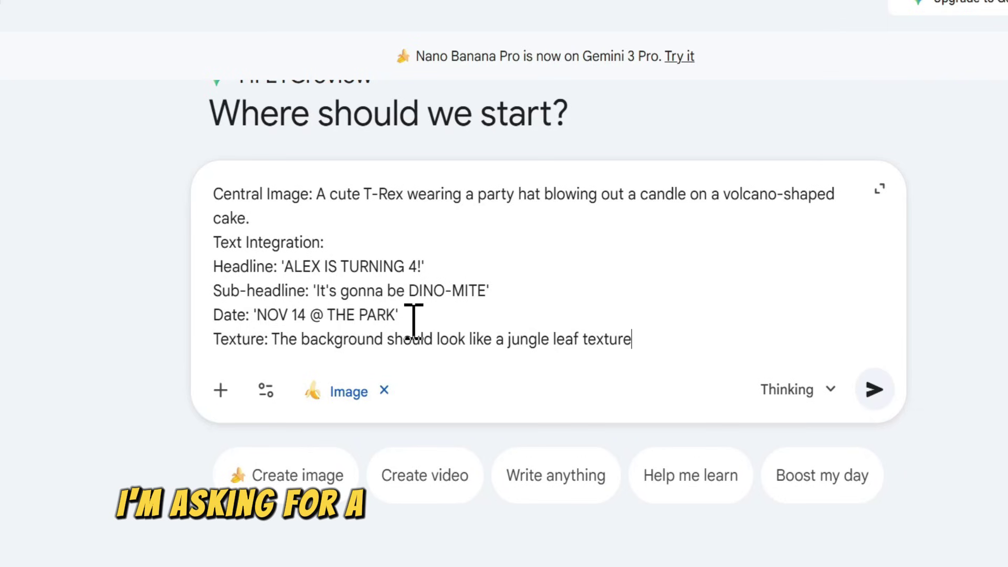
pyautogui.scroll(3, 354, 274)
pyautogui.scroll(-3, 491, 331)
pyautogui.click(873, 391)
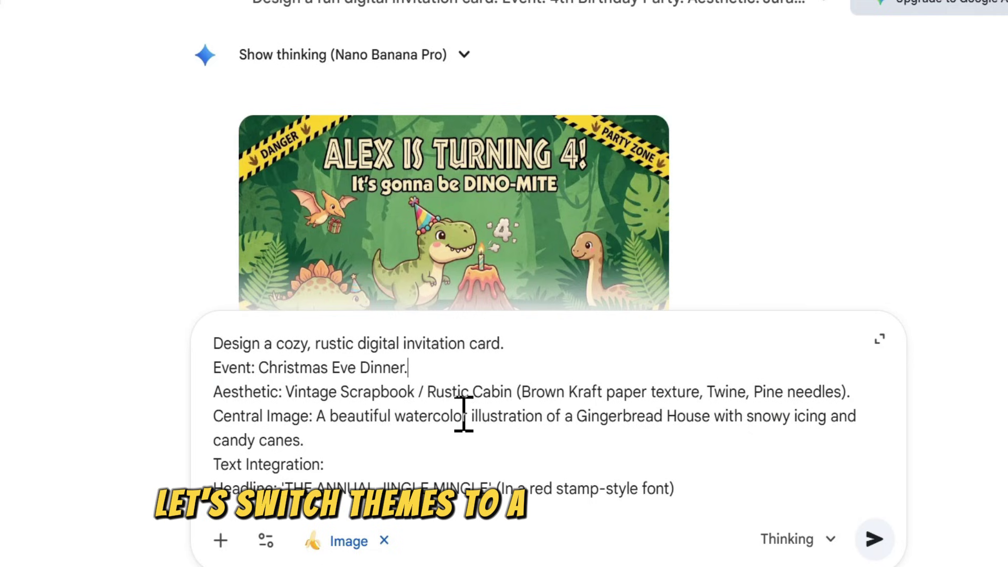
pyautogui.scroll(-2, 367, 420)
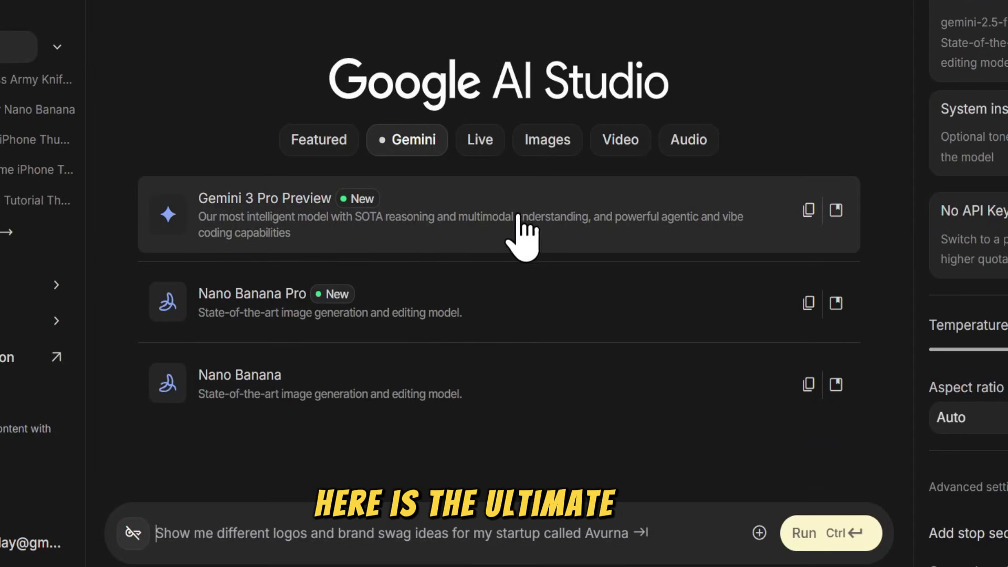
# With Gemini 3 Pro Preview, attach the screenshot and ask 'write the prompt from this image'
pyautogui.click(430, 234)
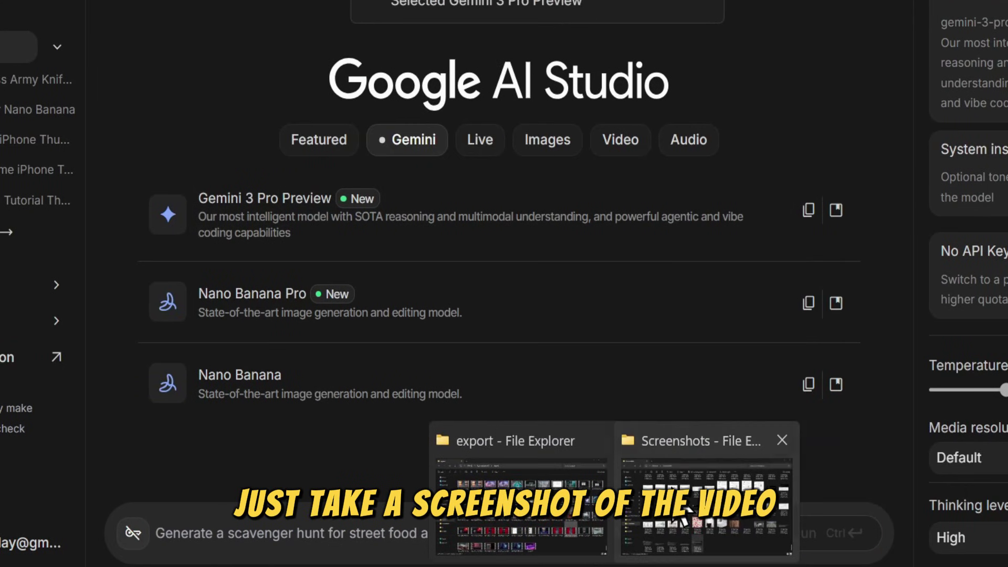
pyautogui.click(714, 499)
pyautogui.moveTo(502, 499); pyautogui.dragTo(589, 556)
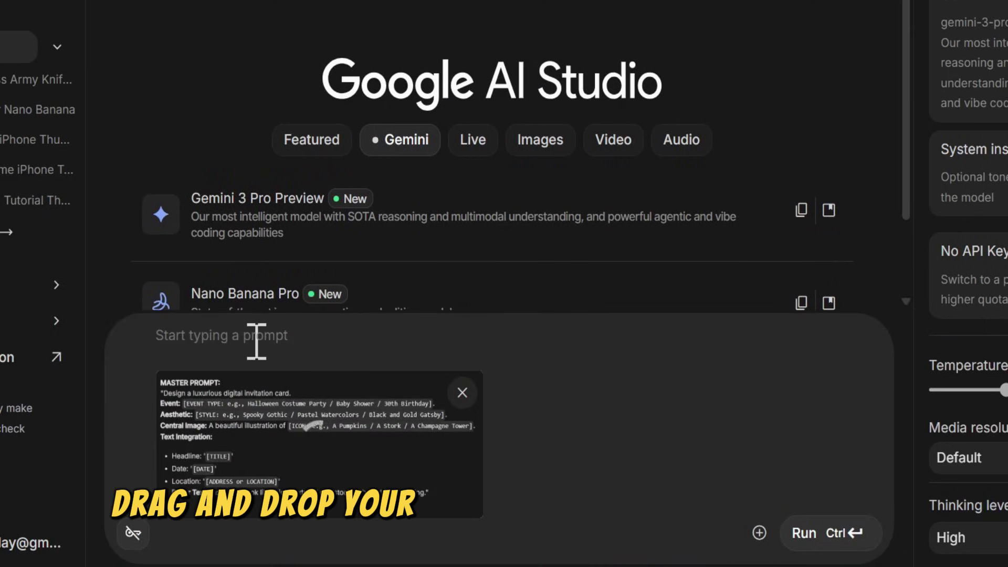
pyautogui.write('write the')
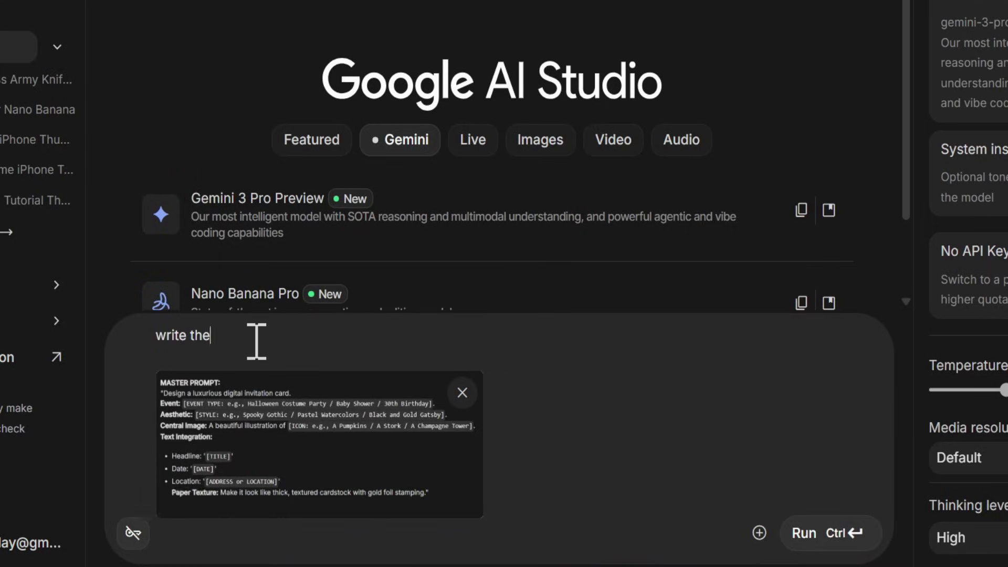
pyautogui.write(' prompt from t')
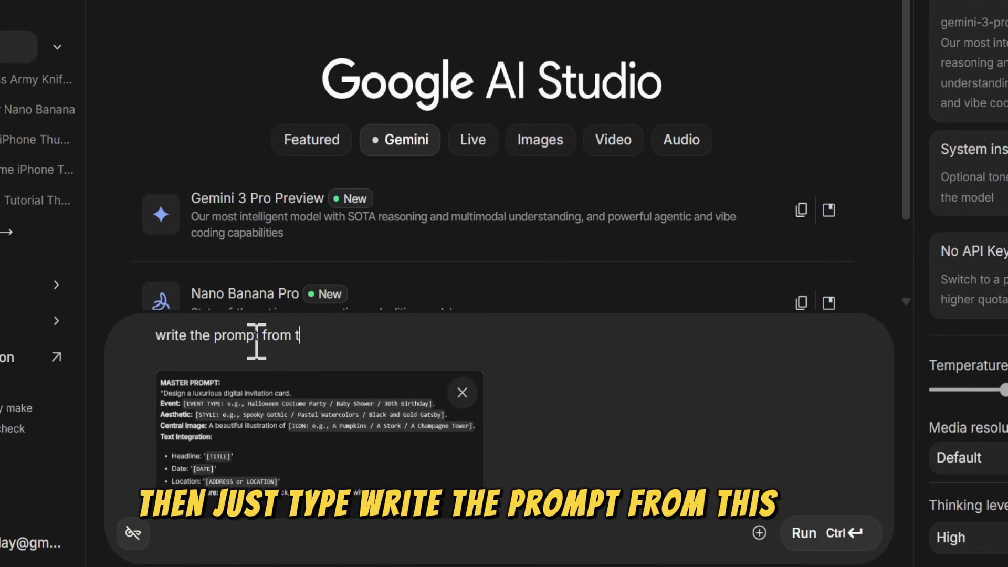
pyautogui.write('his image')
pyautogui.hotkey('ctrl', 'Return')
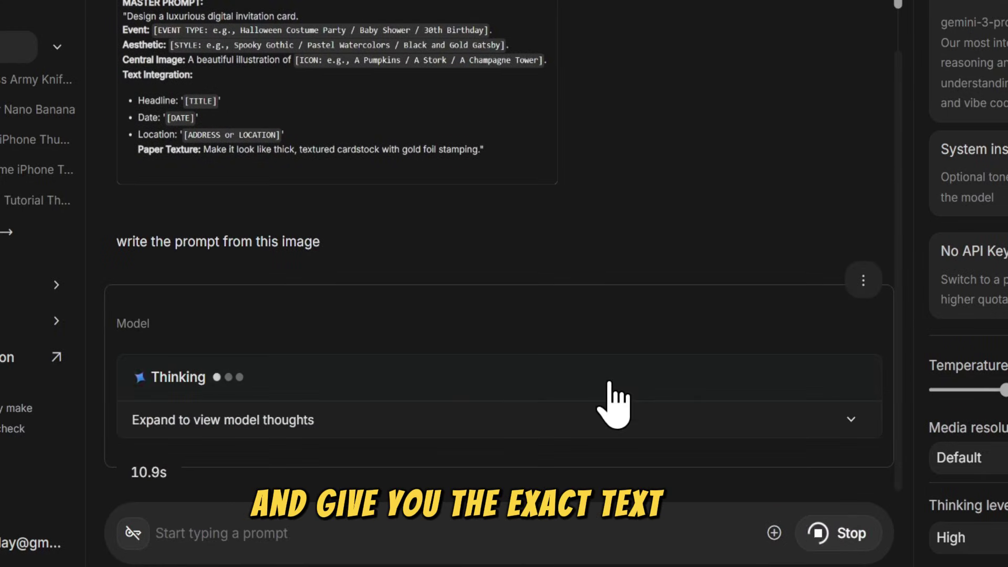
# Copy the recovered MASTER PROMPT text from the reply
pyautogui.moveTo(643, 415); pyautogui.dragTo(117, 195)
pyautogui.rightClick(181, 263)
pyautogui.click(468, 203)
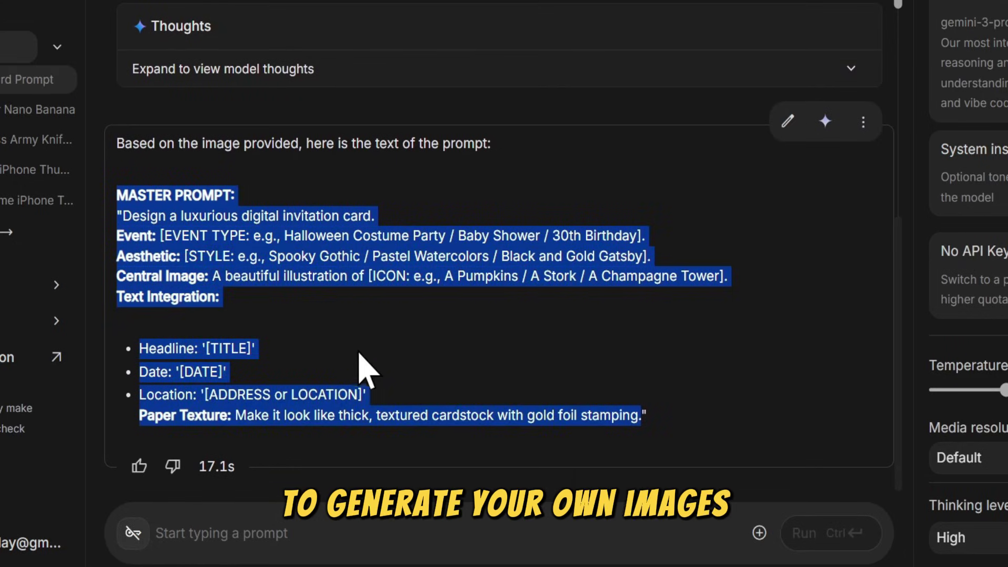
pyautogui.click(655, 412)
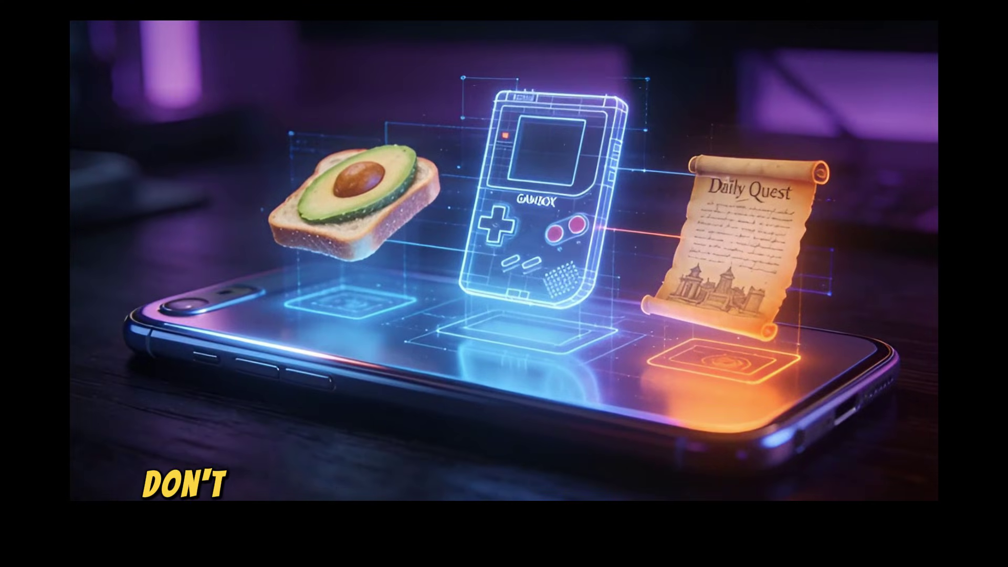